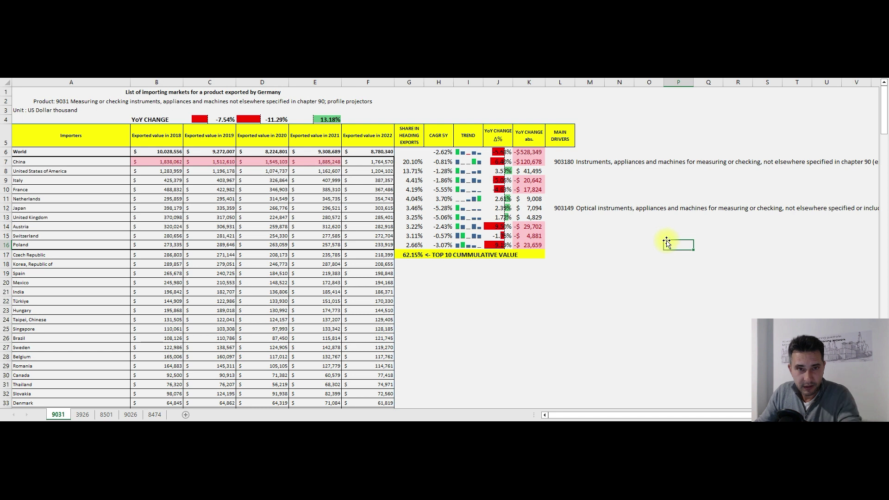
Step: Examine the 9031 sheet's German export values by importing market, including the top-ten shares, trends, year-on-year changes and main drivers
{"action": "left_click", "coordinate": [696, 219]}
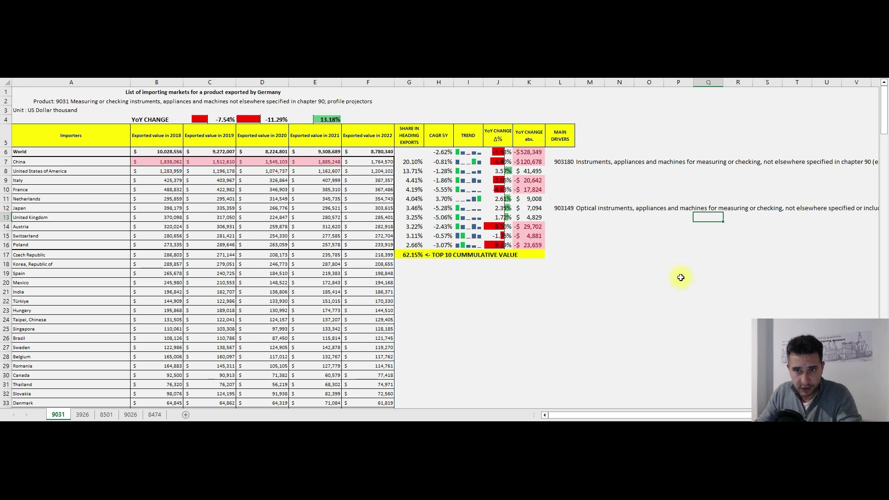
{"action": "left_click", "coordinate": [646, 263]}
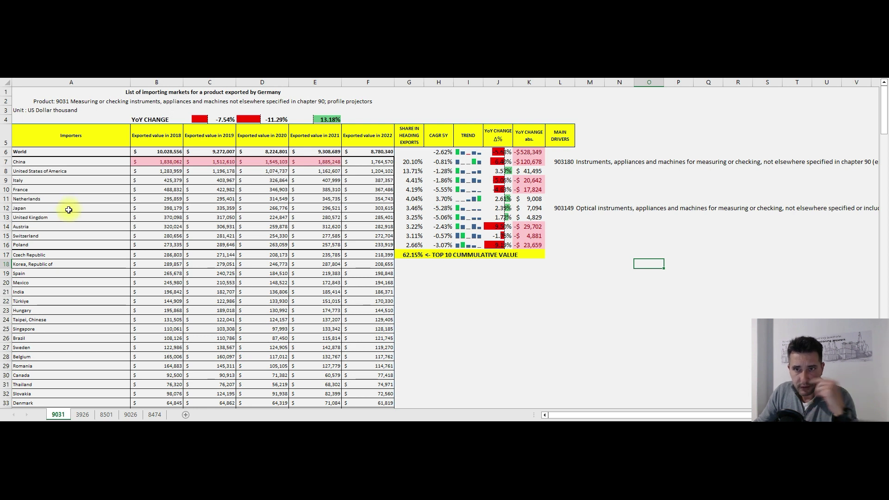
{"action": "left_click", "coordinate": [33, 243]}
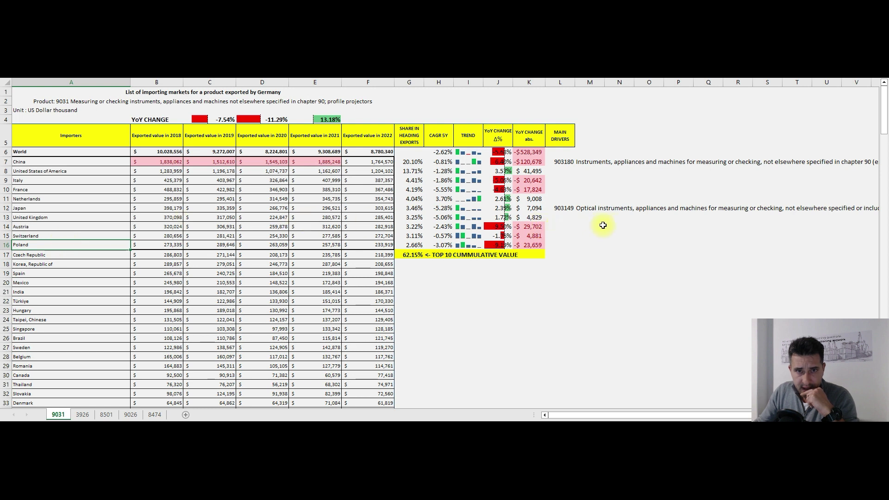
{"action": "left_click", "coordinate": [626, 243]}
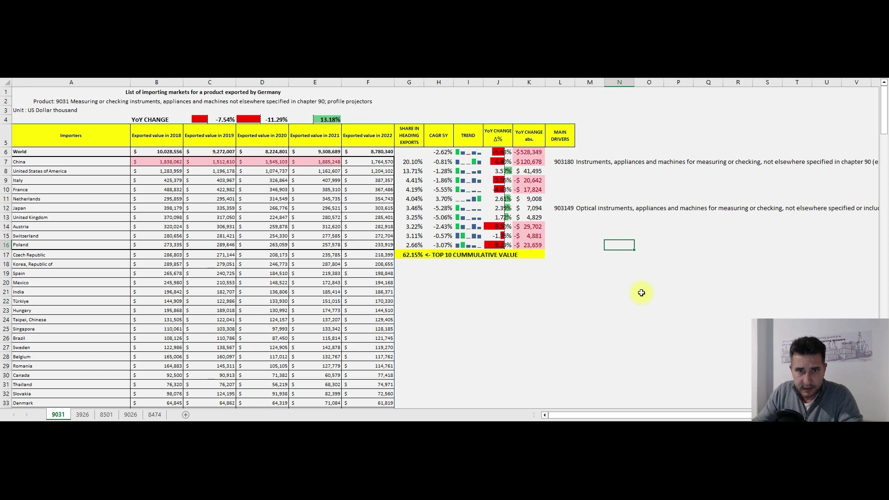
{"action": "left_click", "coordinate": [655, 284]}
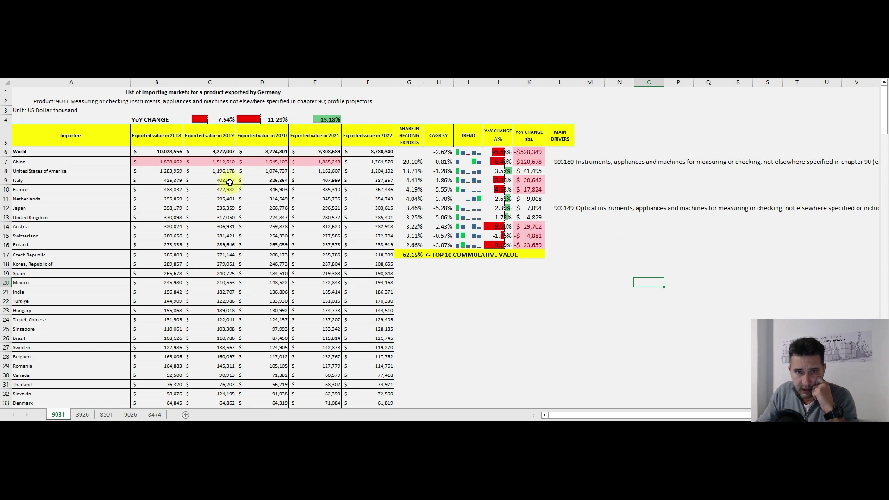
{"action": "left_click", "coordinate": [701, 239]}
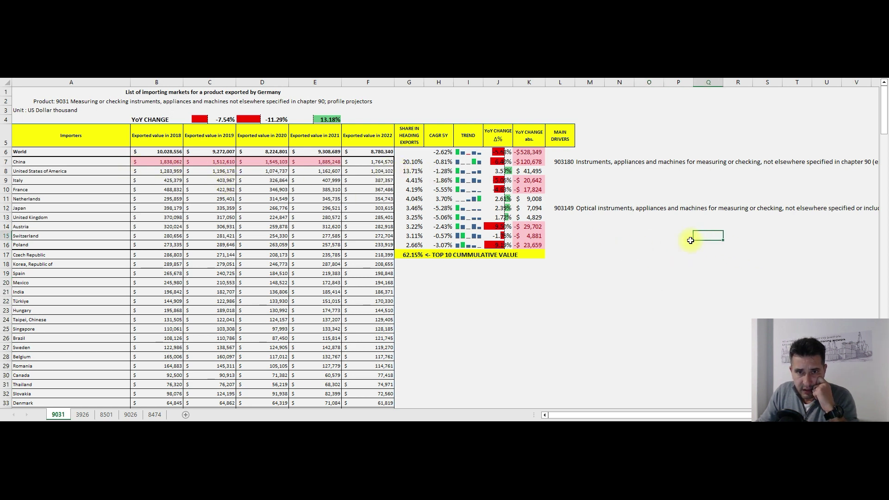
{"action": "left_click", "coordinate": [667, 262]}
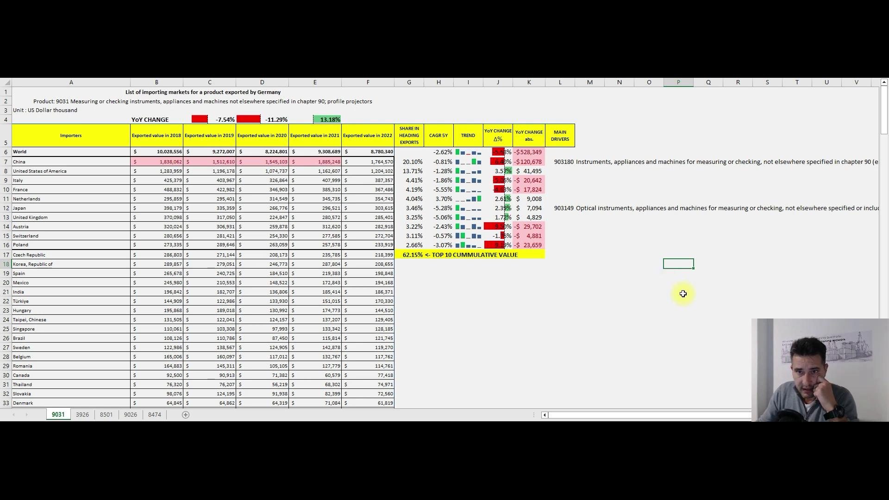
{"action": "left_click", "coordinate": [658, 292]}
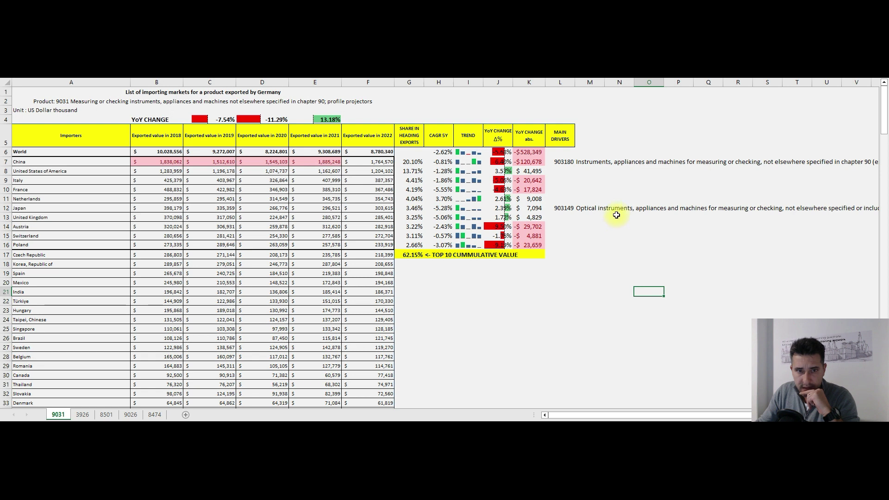
{"action": "left_click", "coordinate": [640, 234]}
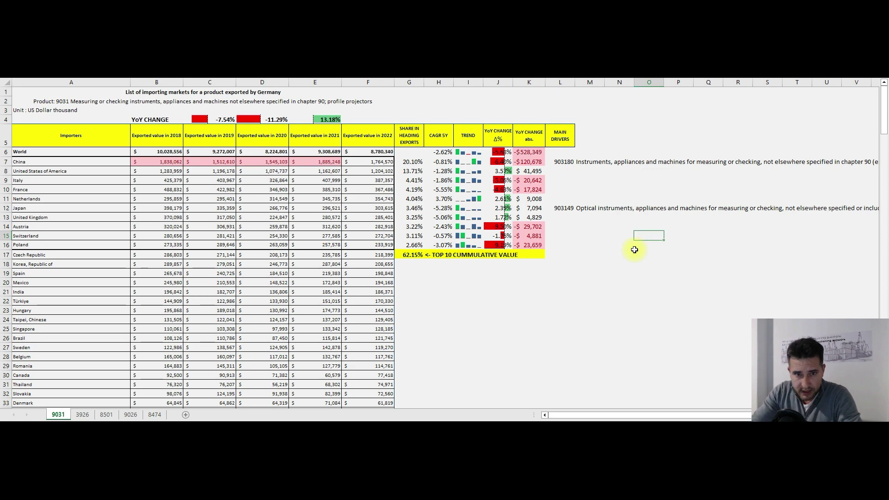
Step: Open the 3926 sheet and examine the plastic articles' export values, growth rates, year-on-year changes and main drivers by importer
{"action": "key", "text": "ctrl+Page_Down"}
{"action": "left_click", "coordinate": [641, 263]}
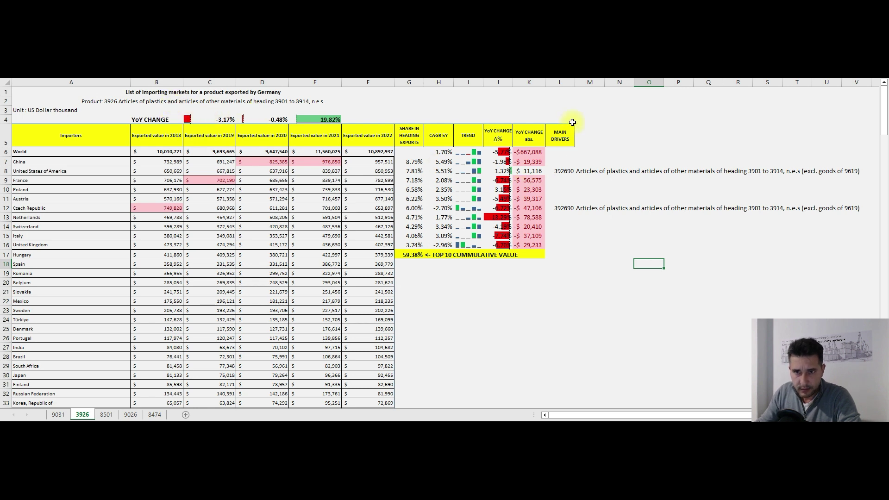
{"action": "left_click", "coordinate": [655, 135]}
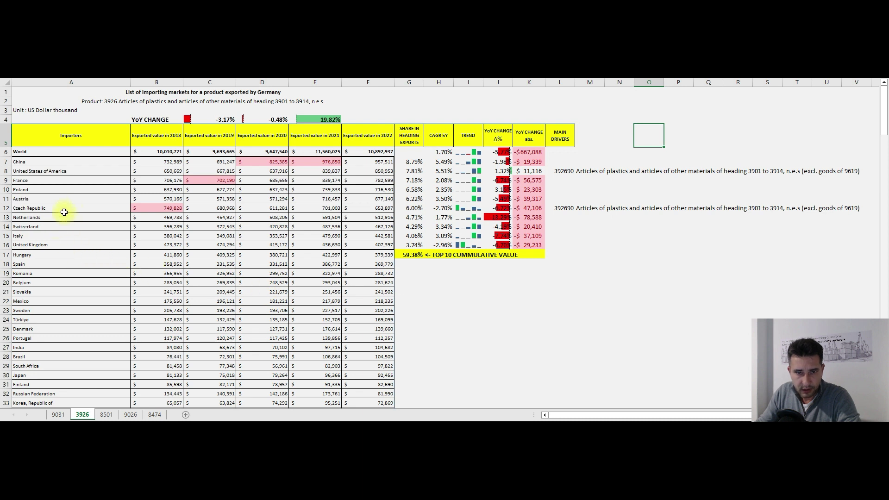
{"action": "left_click", "coordinate": [654, 291]}
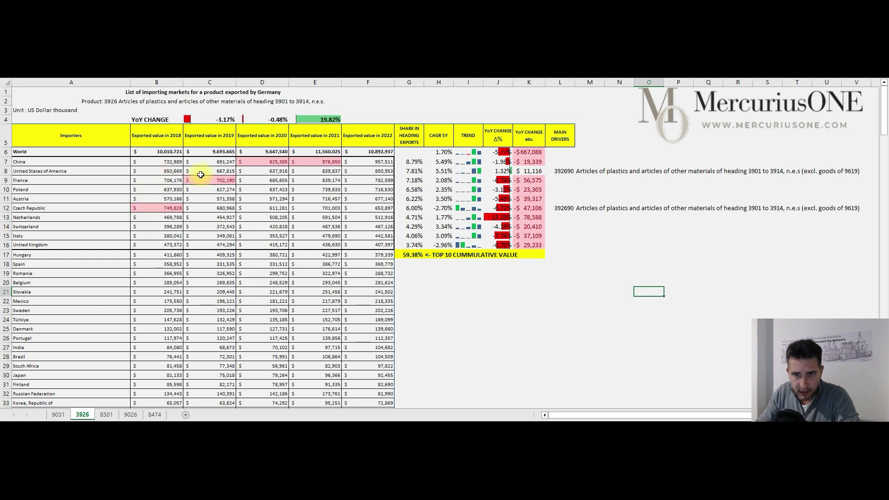
{"action": "left_click", "coordinate": [656, 245]}
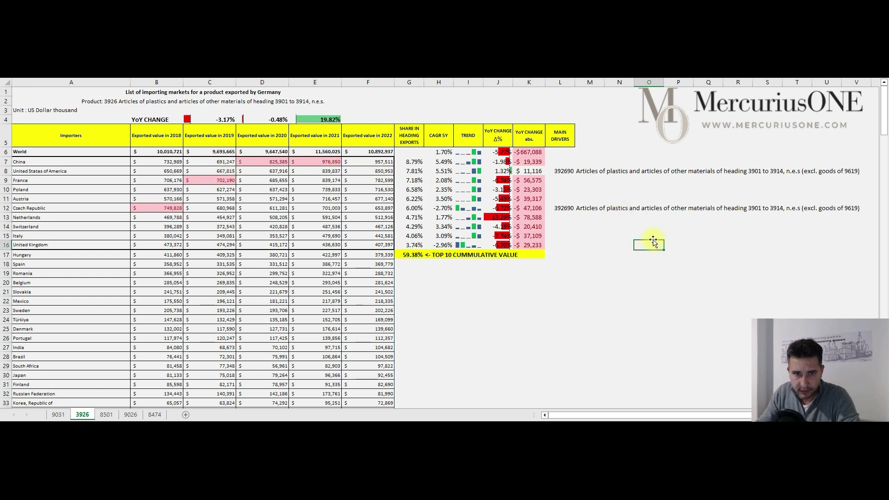
{"action": "left_click", "coordinate": [699, 264]}
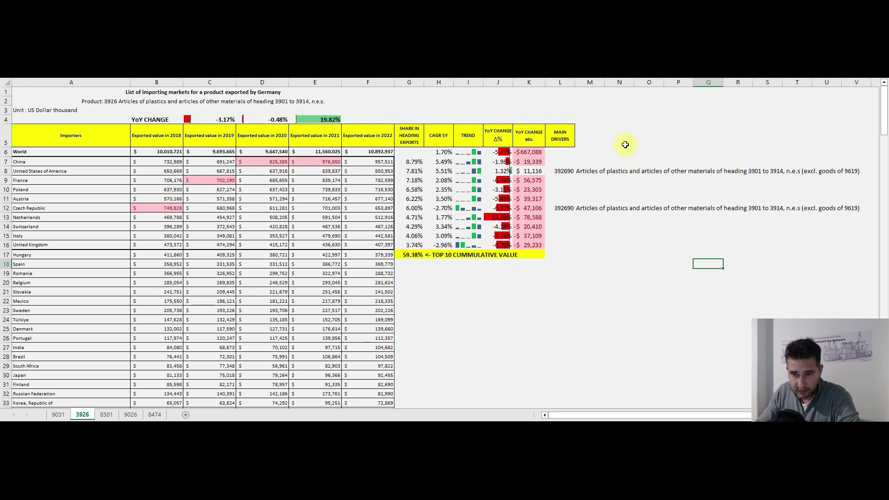
{"action": "left_click", "coordinate": [646, 270]}
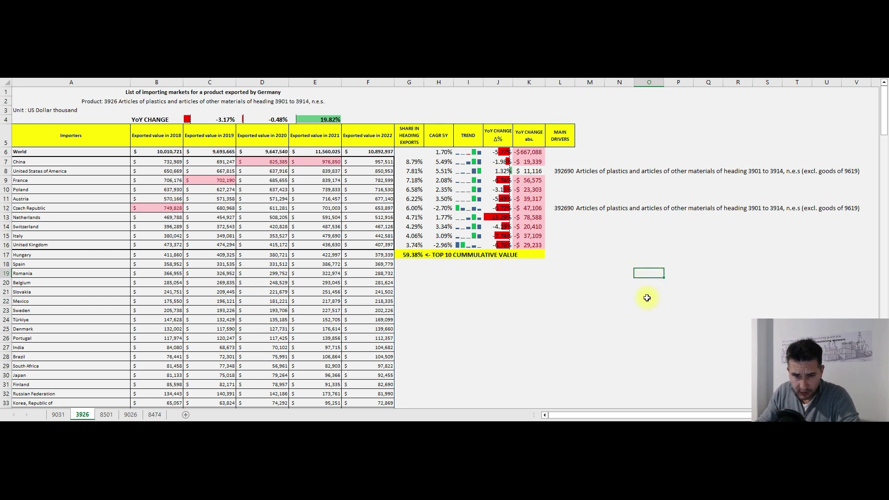
{"action": "left_click", "coordinate": [646, 302]}
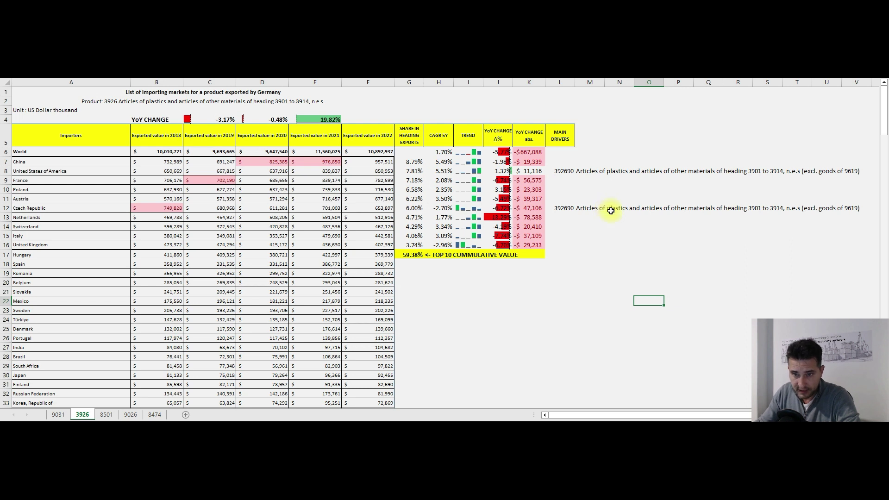
{"action": "left_click", "coordinate": [637, 248]}
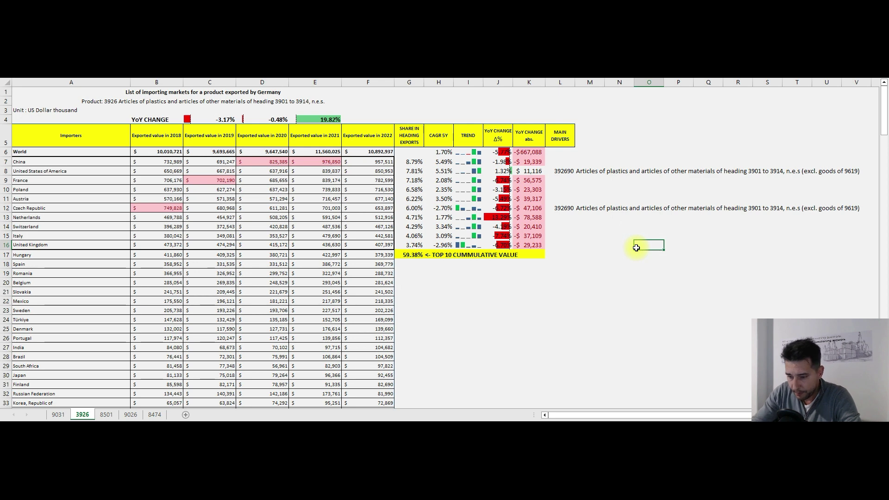
Step: Open the 8501 sheet and examine the electric motor and generator exports by importer, including yearly changes and main drivers
{"action": "key", "text": "ctrl+Page_Down"}
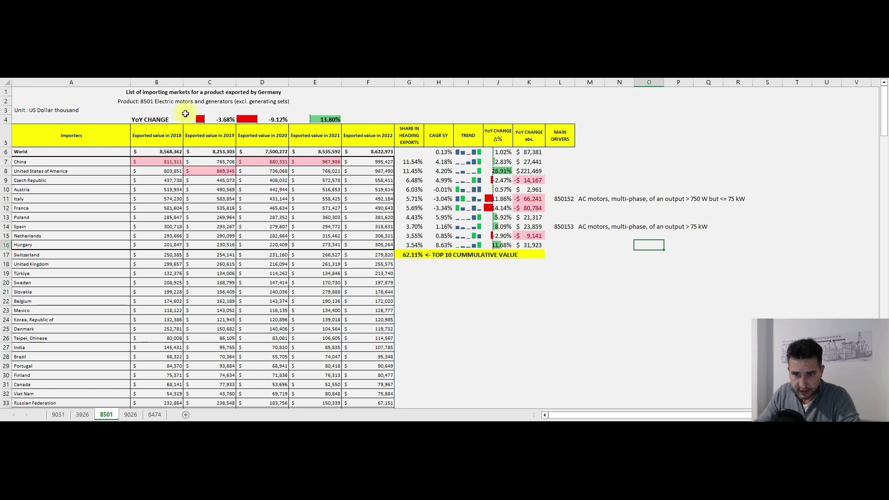
{"action": "left_click", "coordinate": [620, 135]}
{"action": "left_click", "coordinate": [681, 272]}
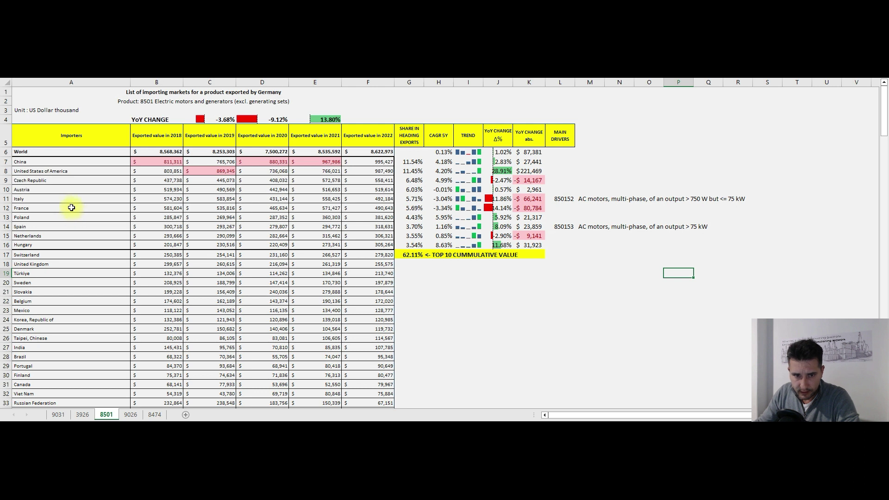
{"action": "left_click", "coordinate": [653, 146]}
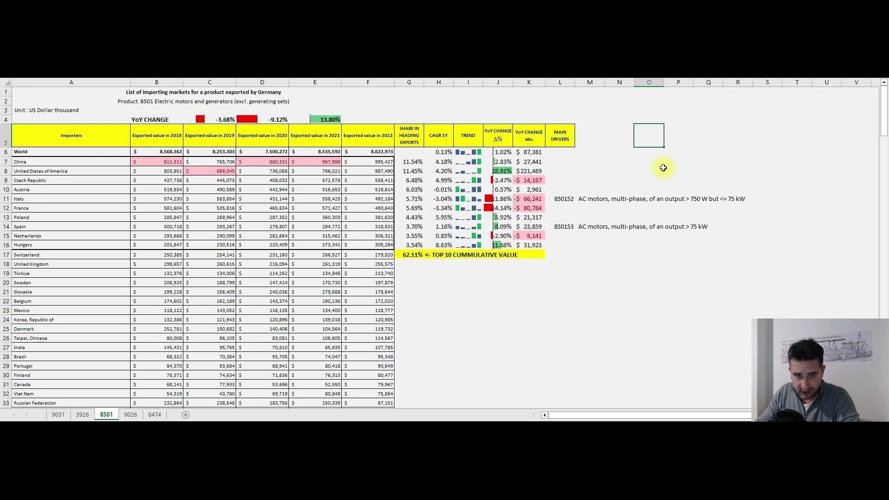
{"action": "left_click", "coordinate": [660, 255]}
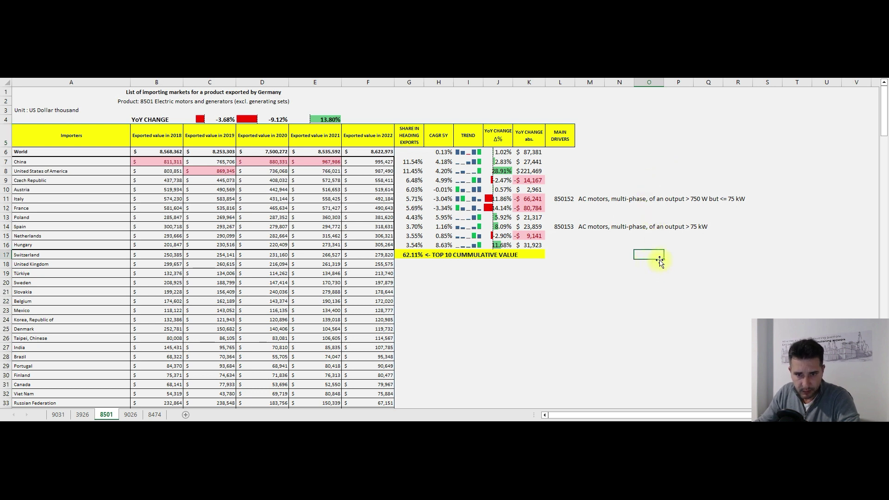
{"action": "left_click", "coordinate": [648, 282]}
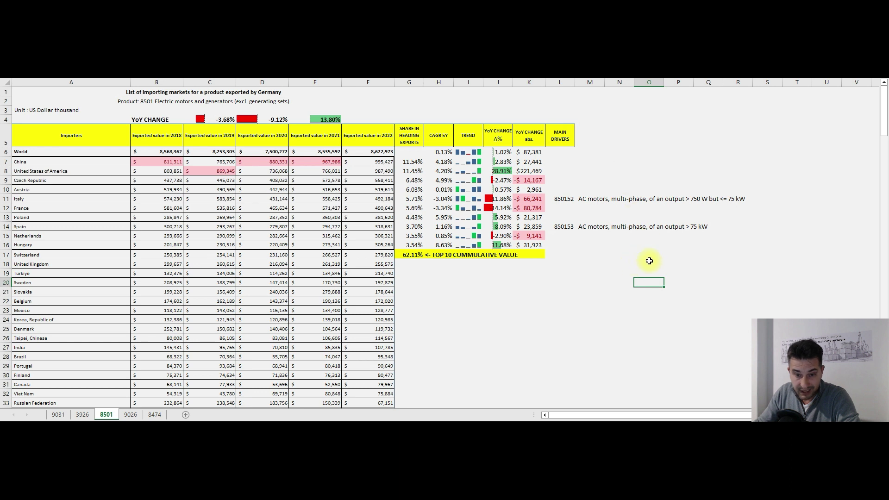
{"action": "left_click", "coordinate": [672, 267]}
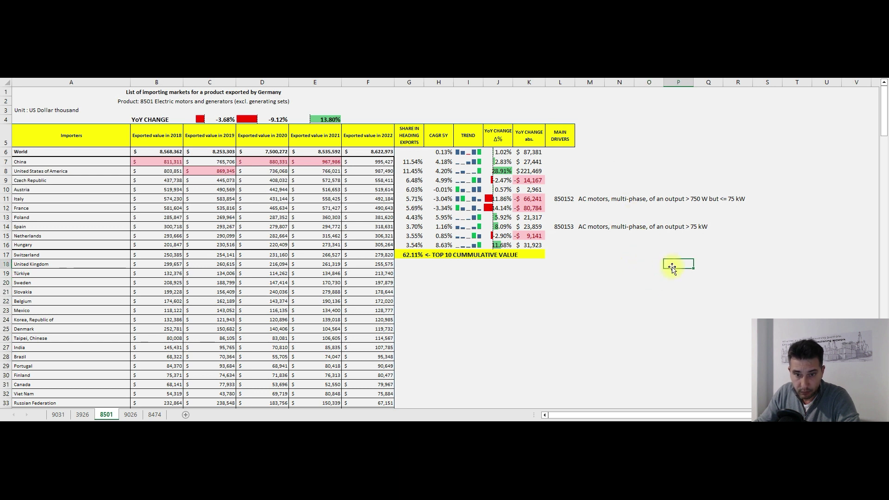
{"action": "left_click", "coordinate": [670, 281]}
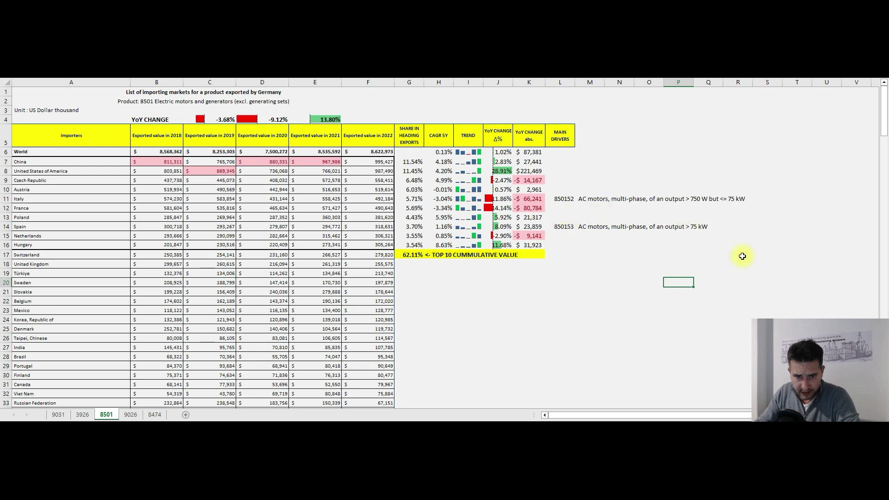
{"action": "left_click", "coordinate": [740, 274]}
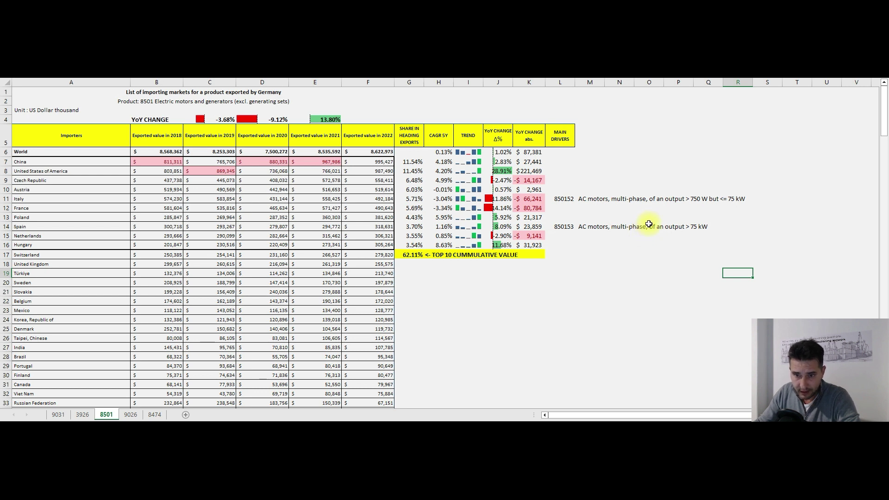
{"action": "left_click", "coordinate": [659, 270]}
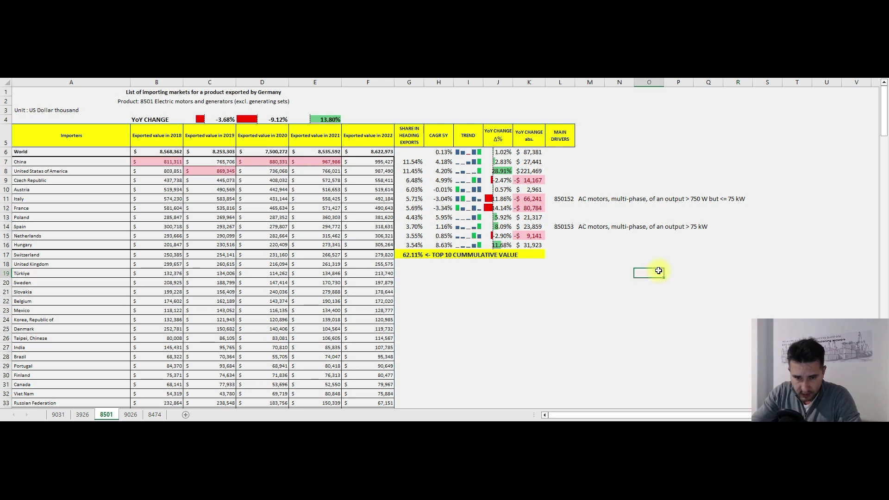
Step: Open the 9026 sheet and examine the flow, level and pressure instrument exports by importer, including shares, trends and main drivers
{"action": "key", "text": "ctrl+Page_Down"}
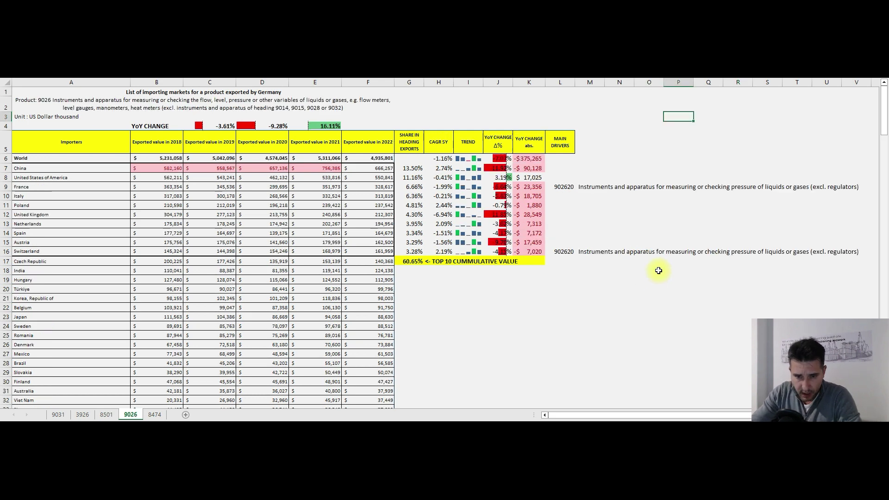
{"action": "left_click", "coordinate": [646, 220]}
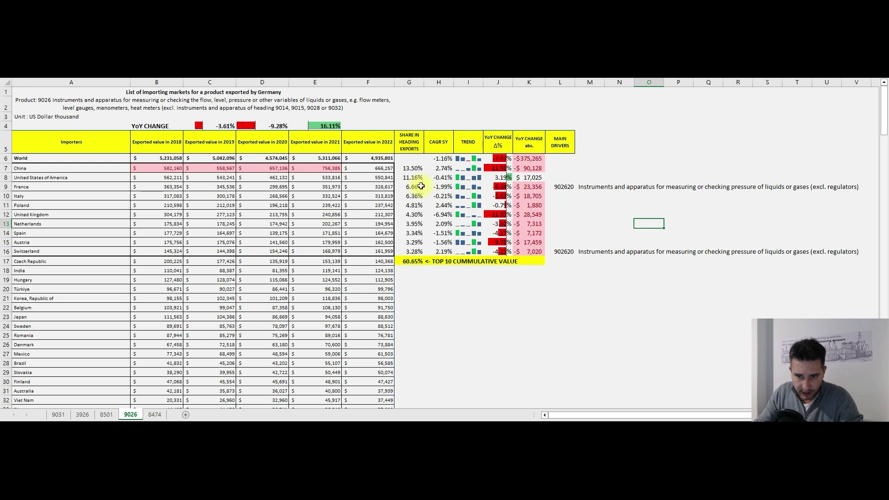
{"action": "left_click", "coordinate": [628, 207]}
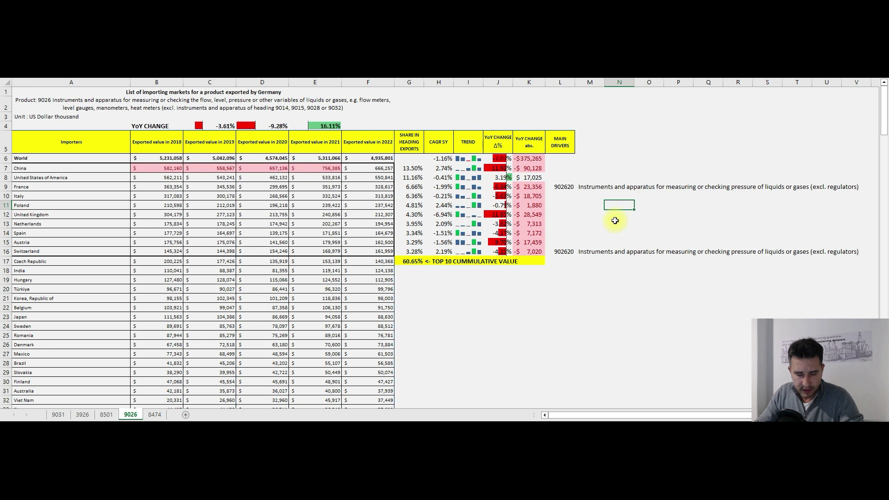
{"action": "left_click", "coordinate": [646, 281]}
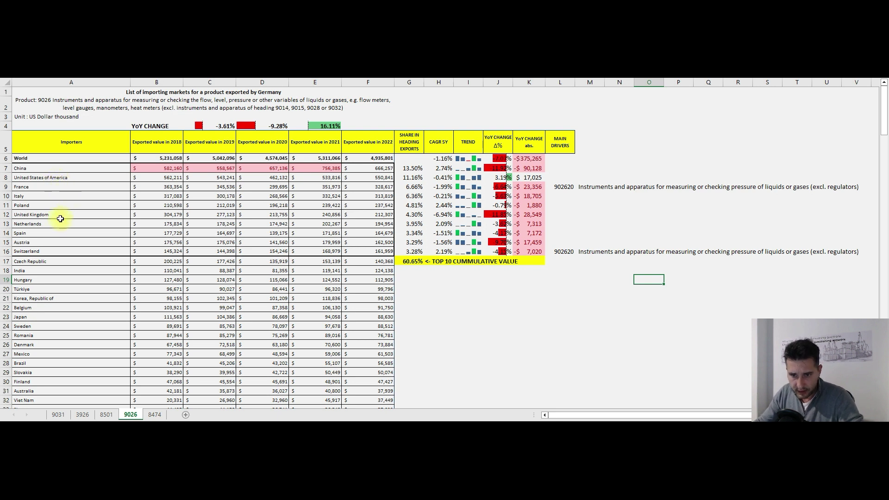
{"action": "left_click", "coordinate": [647, 315]}
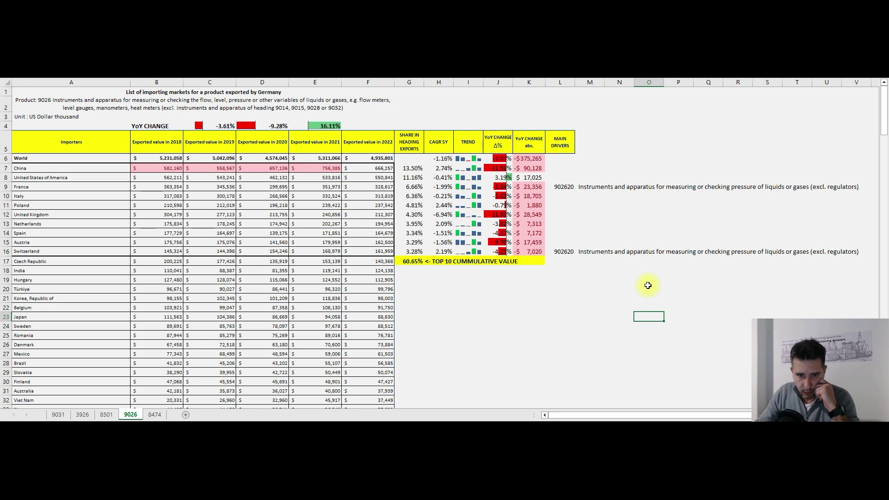
{"action": "left_click", "coordinate": [649, 287]}
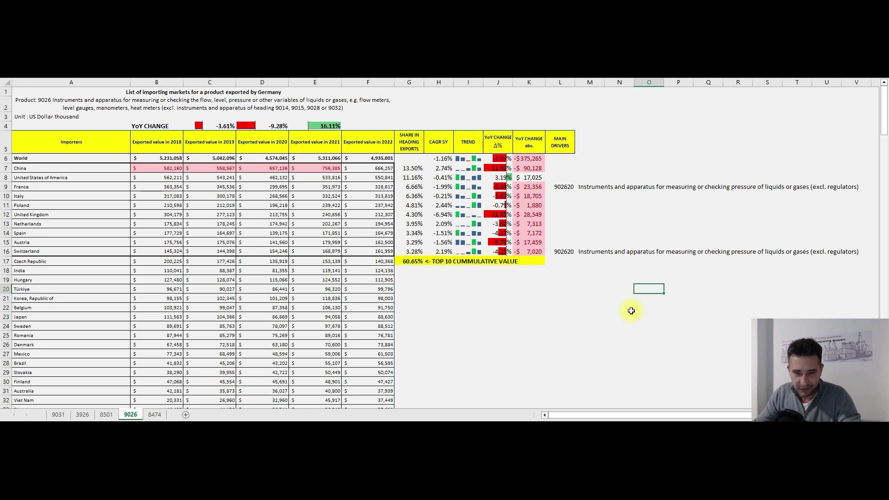
{"action": "left_click", "coordinate": [631, 280]}
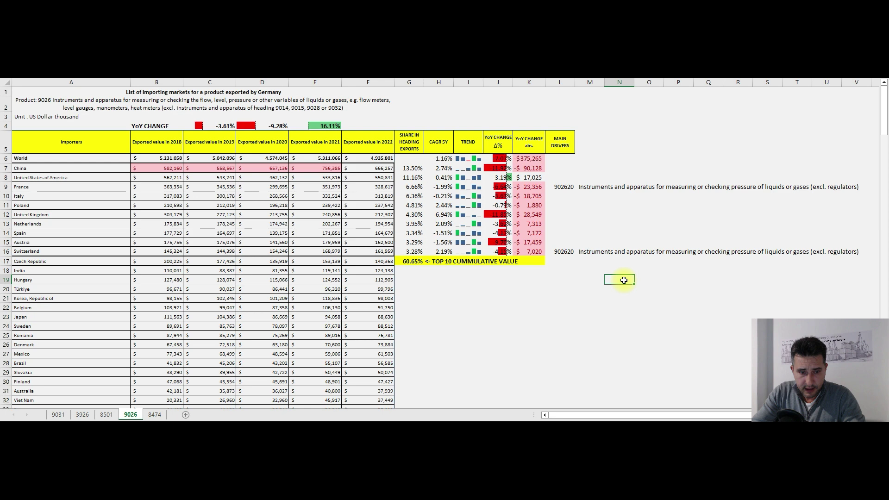
Step: Open the 8474 sheet and examine the mineral-processing machinery exports by importer, including top-ten shares, trends, yearly changes and main drivers
{"action": "key", "text": "ctrl+Page_Down"}
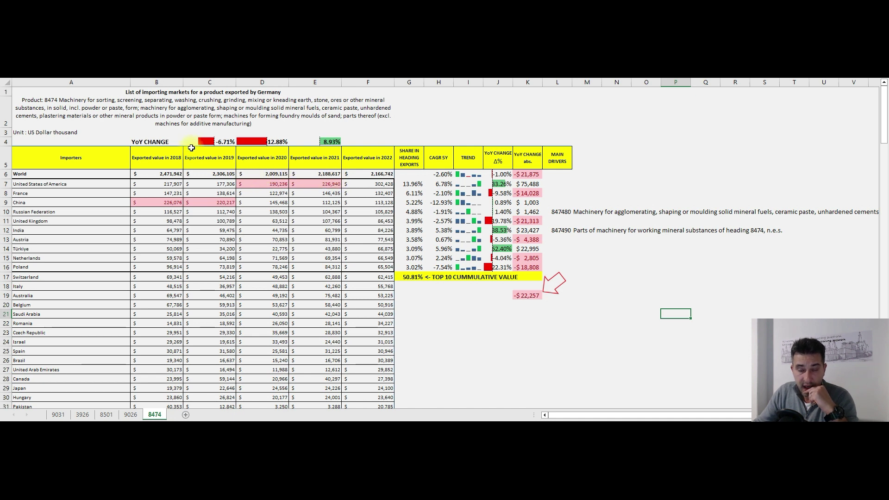
{"action": "left_click", "coordinate": [637, 152]}
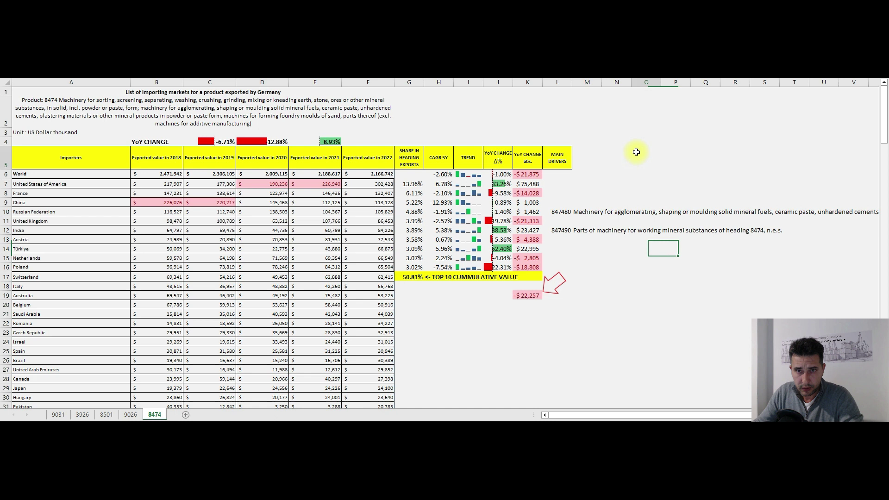
{"action": "left_click", "coordinate": [674, 280]}
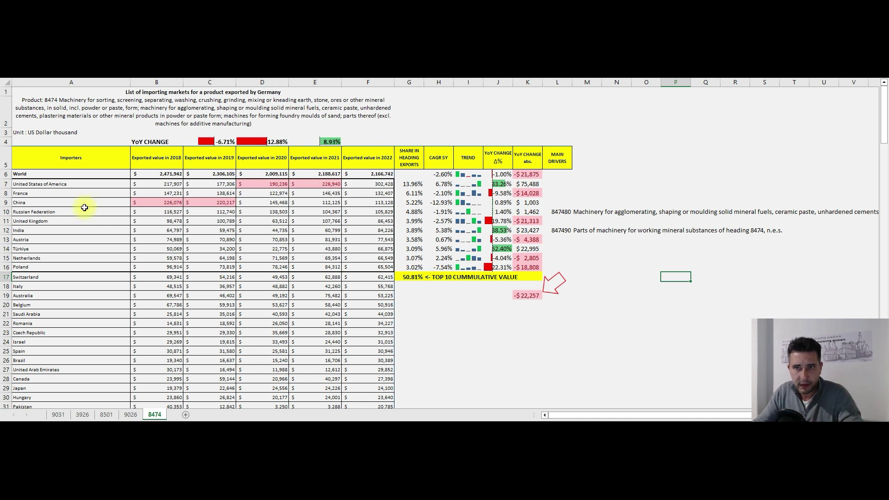
{"action": "left_click", "coordinate": [46, 266]}
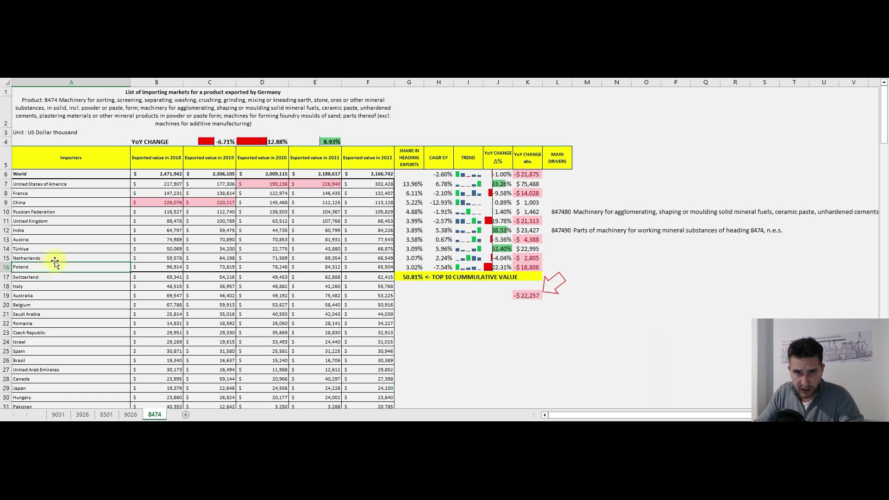
{"action": "left_click", "coordinate": [653, 258]}
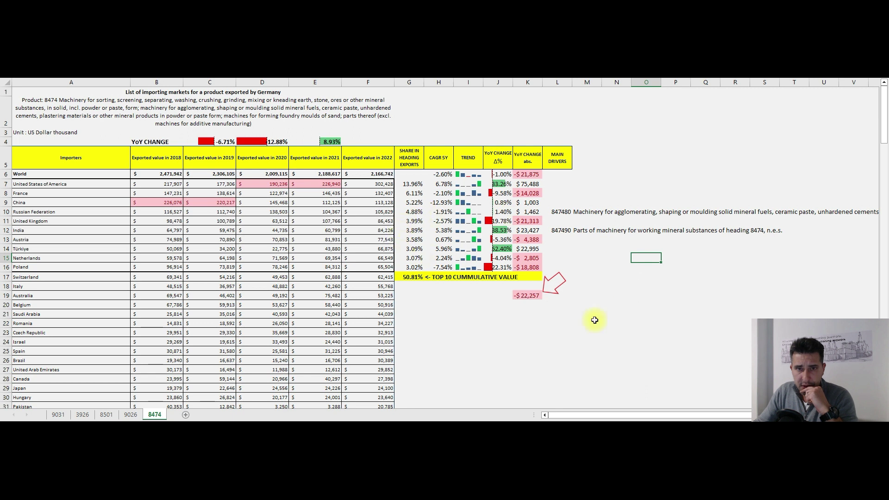
{"action": "left_click", "coordinate": [696, 294]}
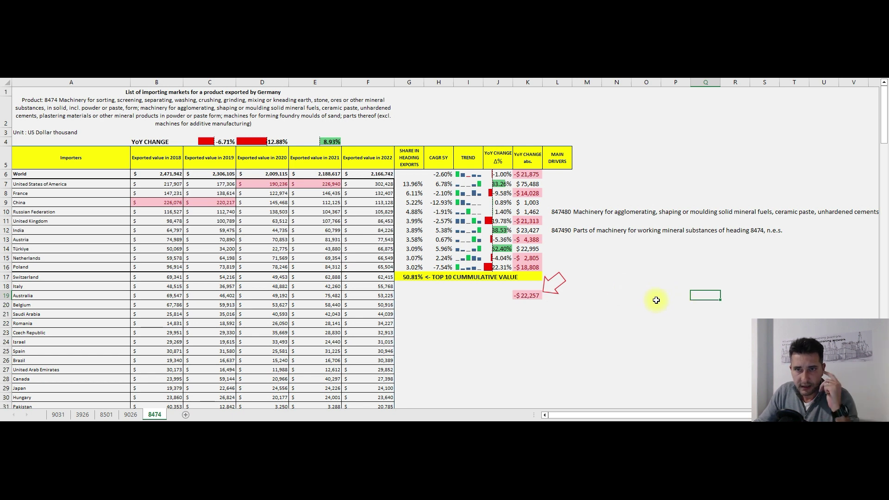
{"action": "left_click", "coordinate": [728, 276]}
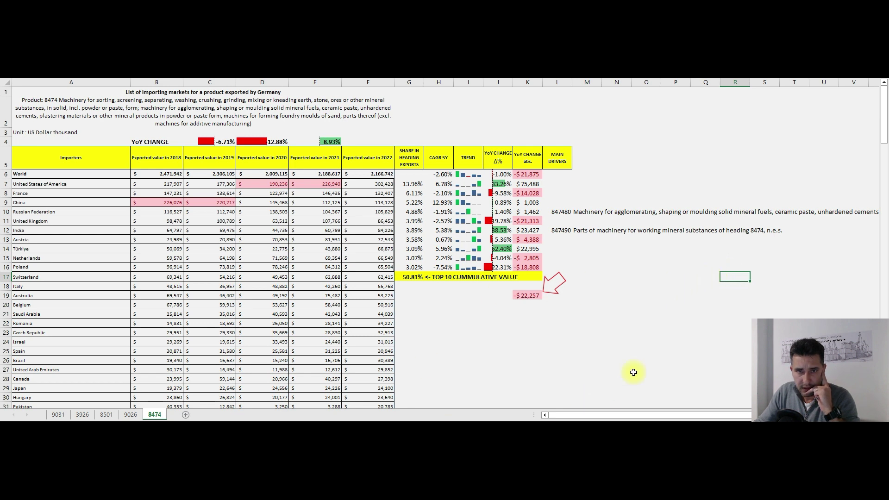
{"action": "left_click", "coordinate": [650, 368]}
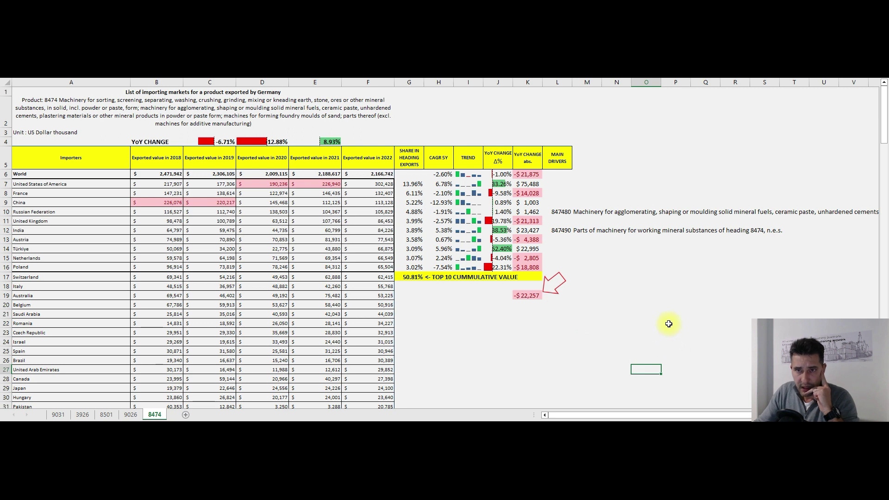
{"action": "left_click", "coordinate": [670, 323]}
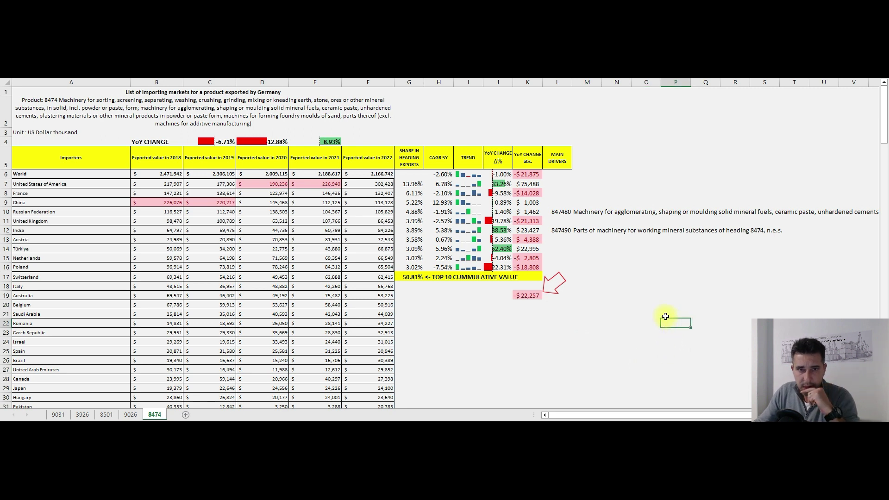
{"action": "left_click", "coordinate": [678, 294]}
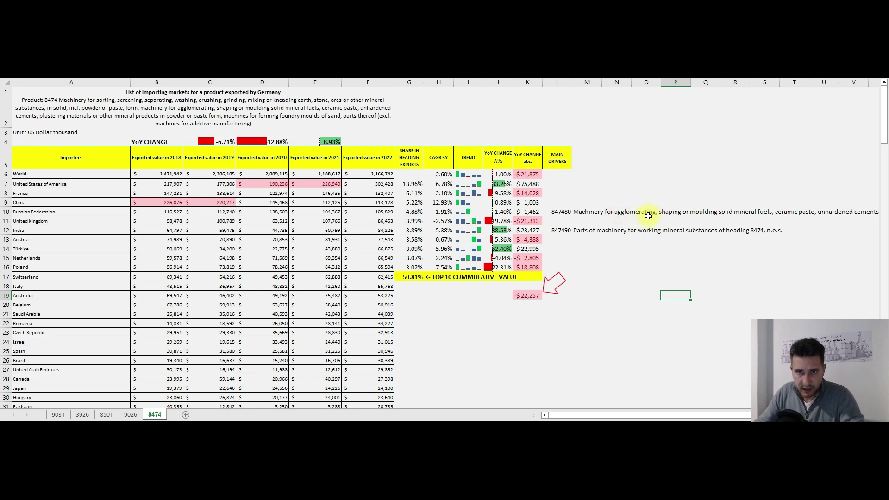
{"action": "left_click", "coordinate": [619, 239]}
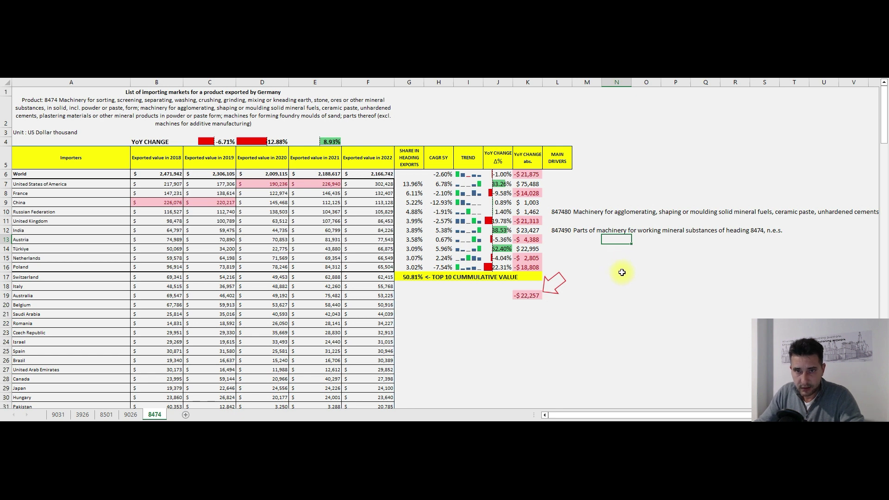
{"action": "left_click", "coordinate": [648, 286]}
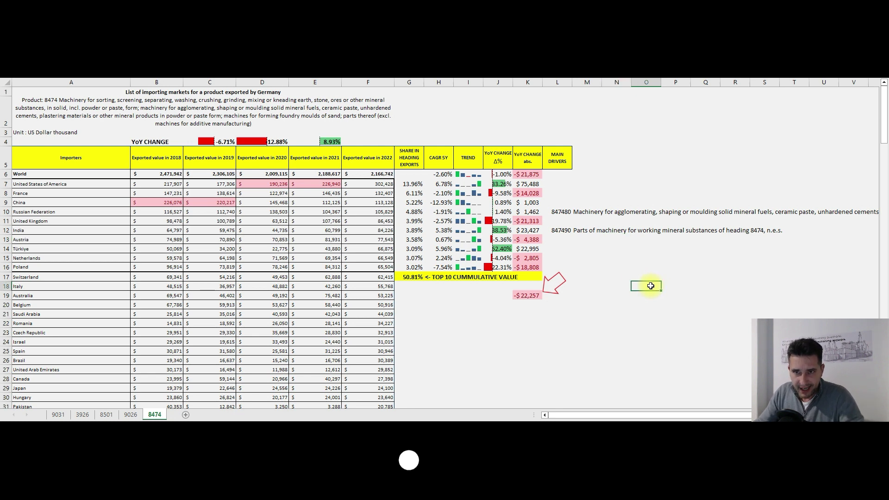